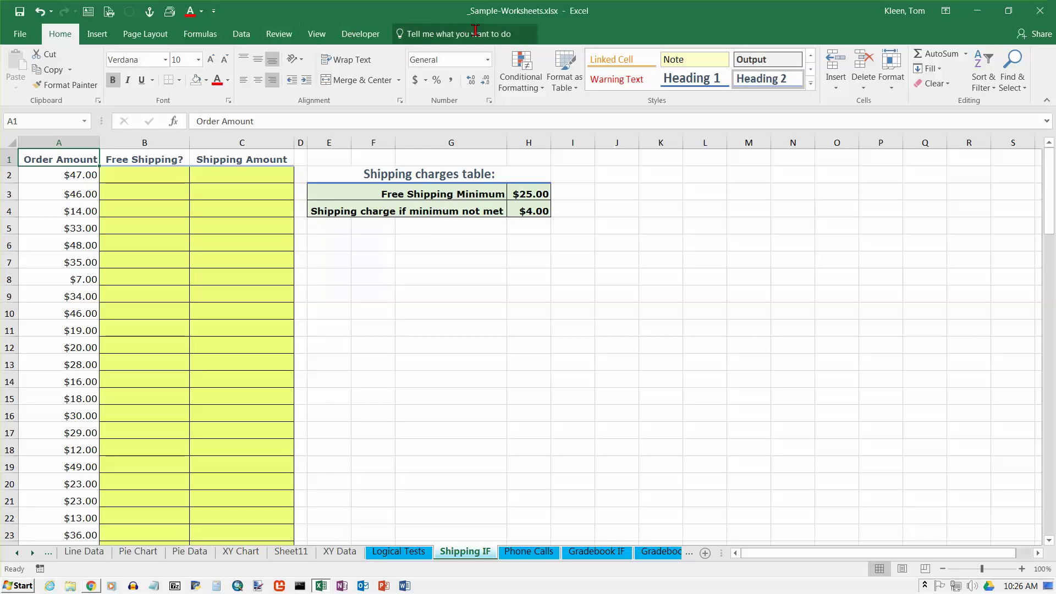
Step: Review the free shipping minimum in H3 and the below-minimum shipping charge in H4
left_click(131, 176)
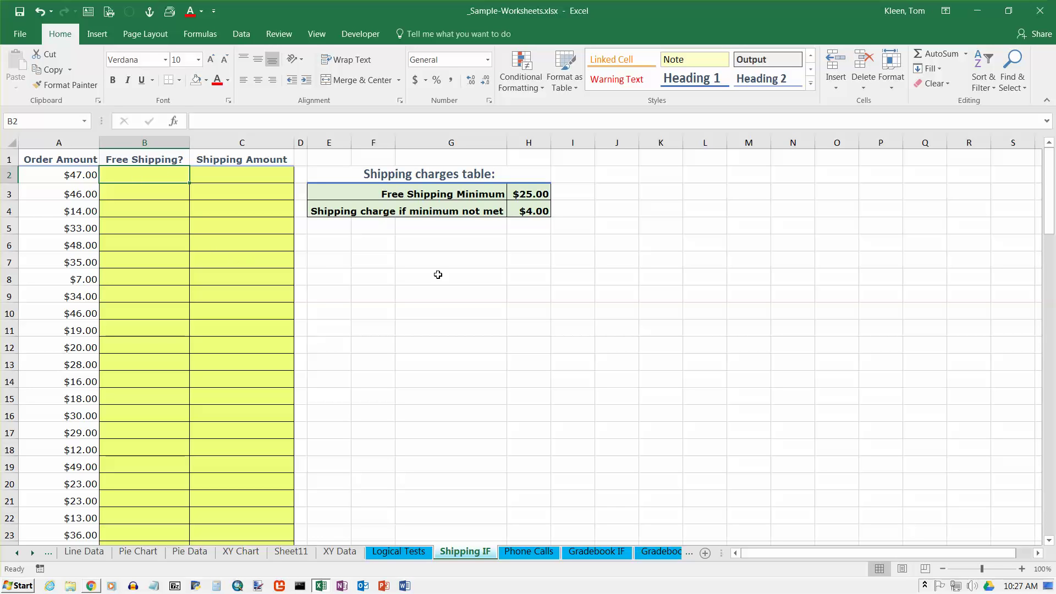
left_click(531, 214)
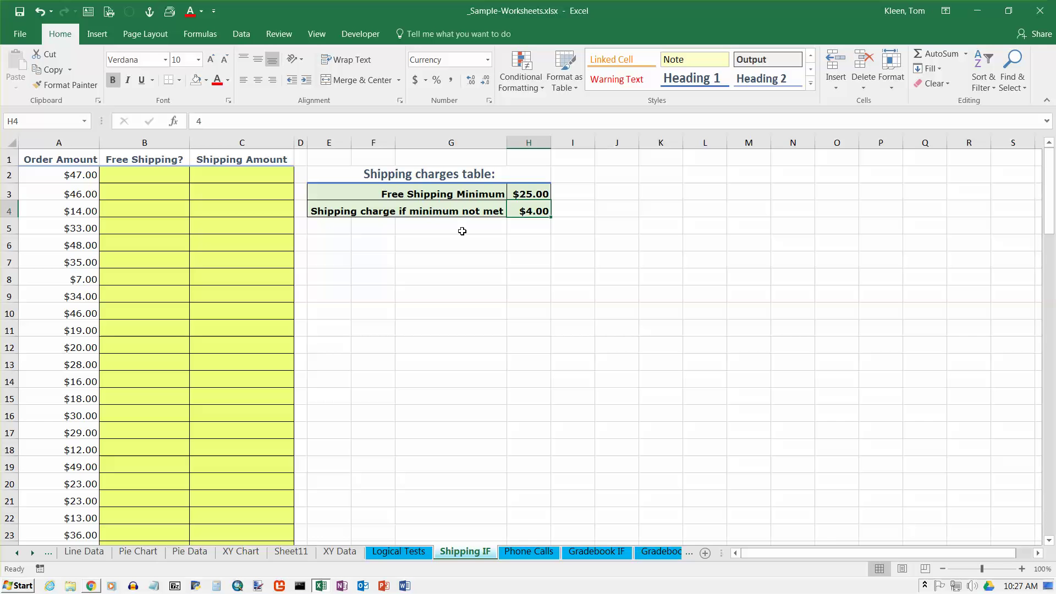
left_click(525, 194)
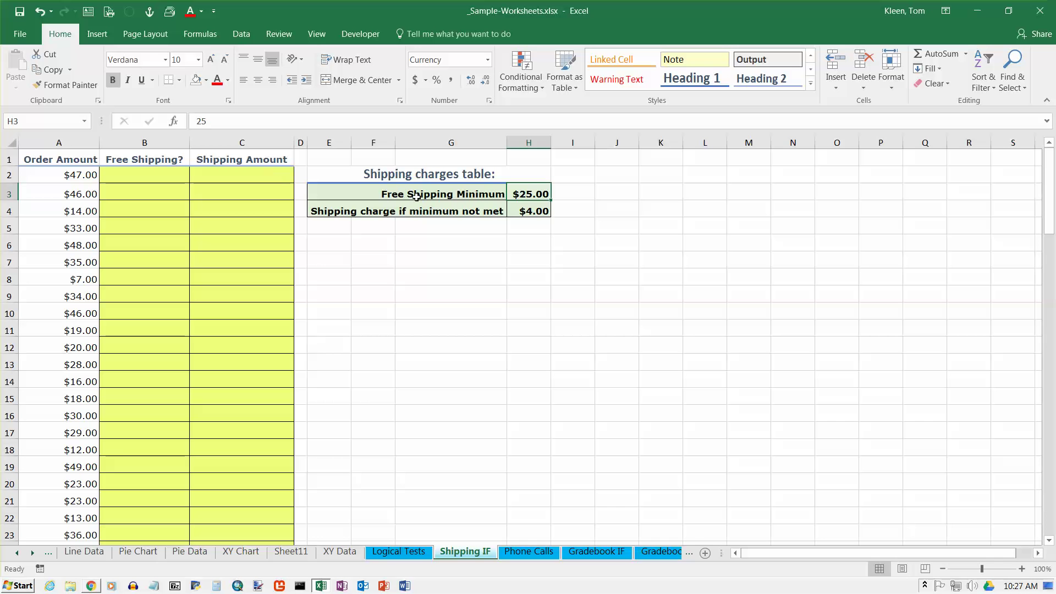
left_click(536, 213)
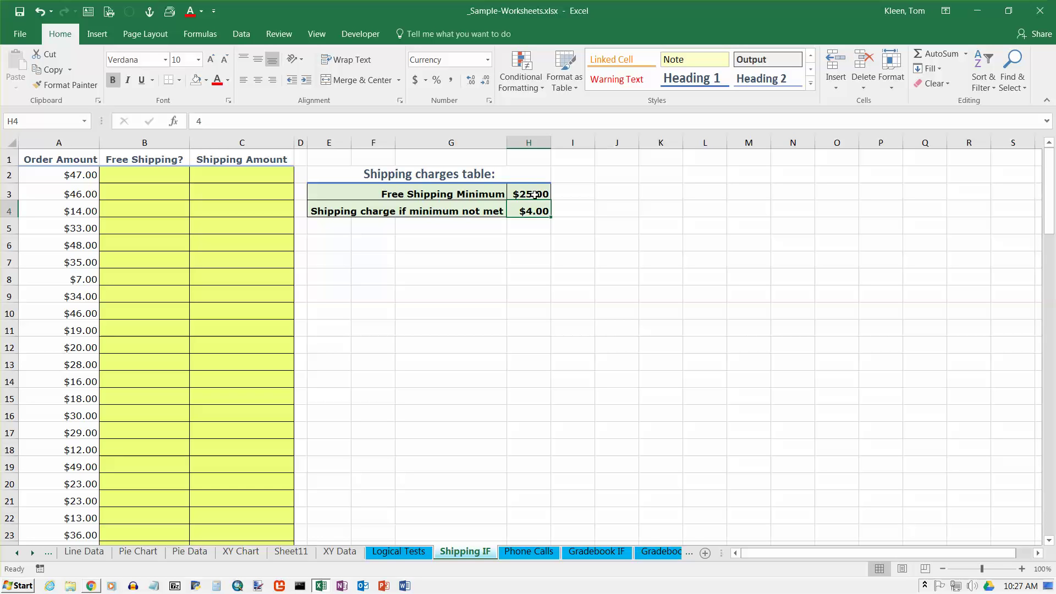
left_click(535, 195)
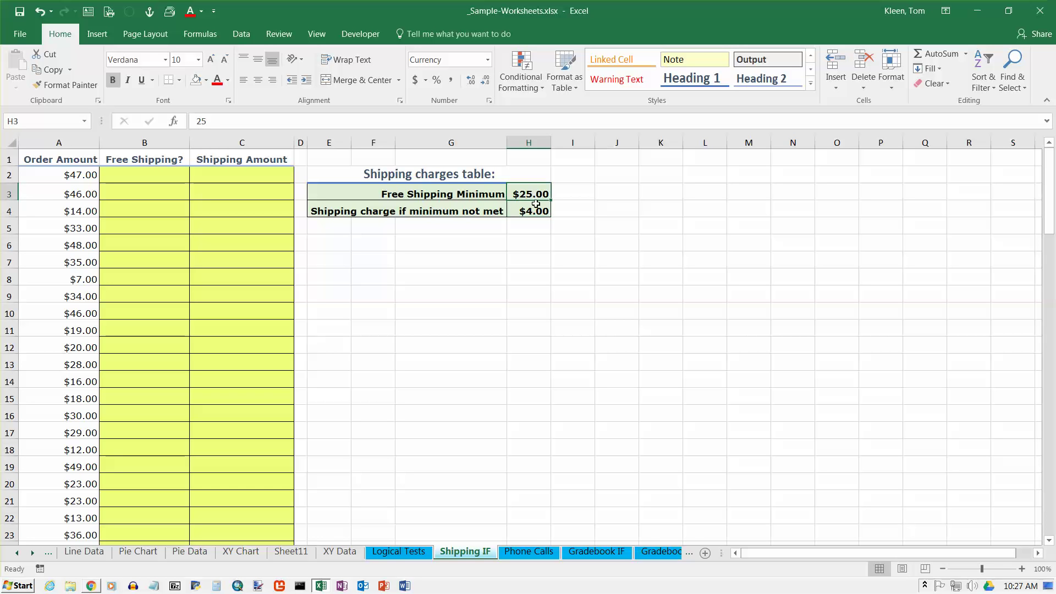
left_click(537, 209)
left_click(538, 196)
Step: Enter =A2>=$H$3 in B2 to test whether the order amount reaches the free shipping minimum
left_click(149, 176)
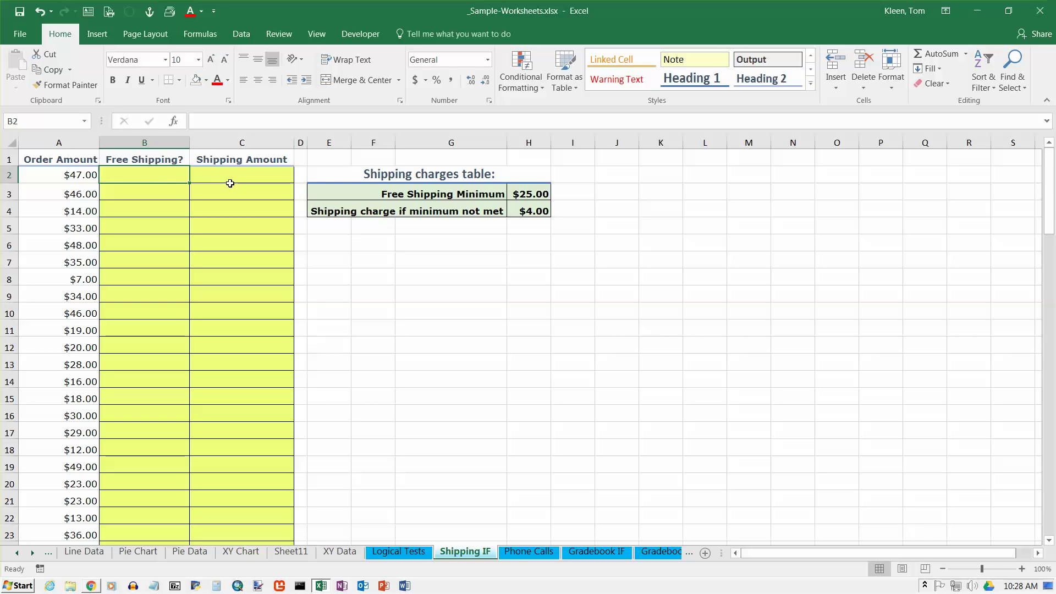
type("=")
key("Left")
type(">")
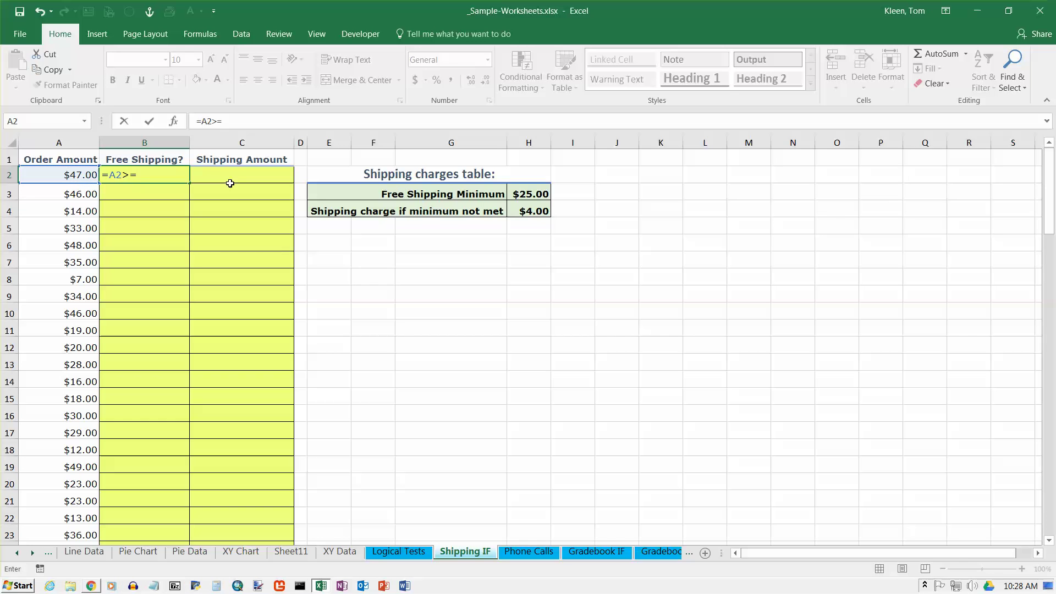
left_click(533, 194)
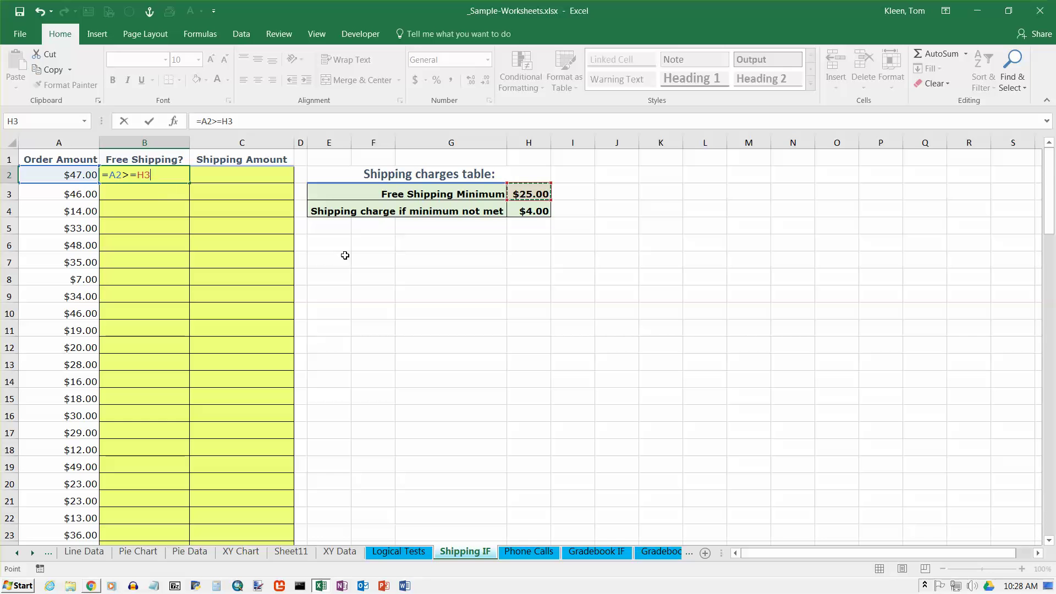
key("F4")
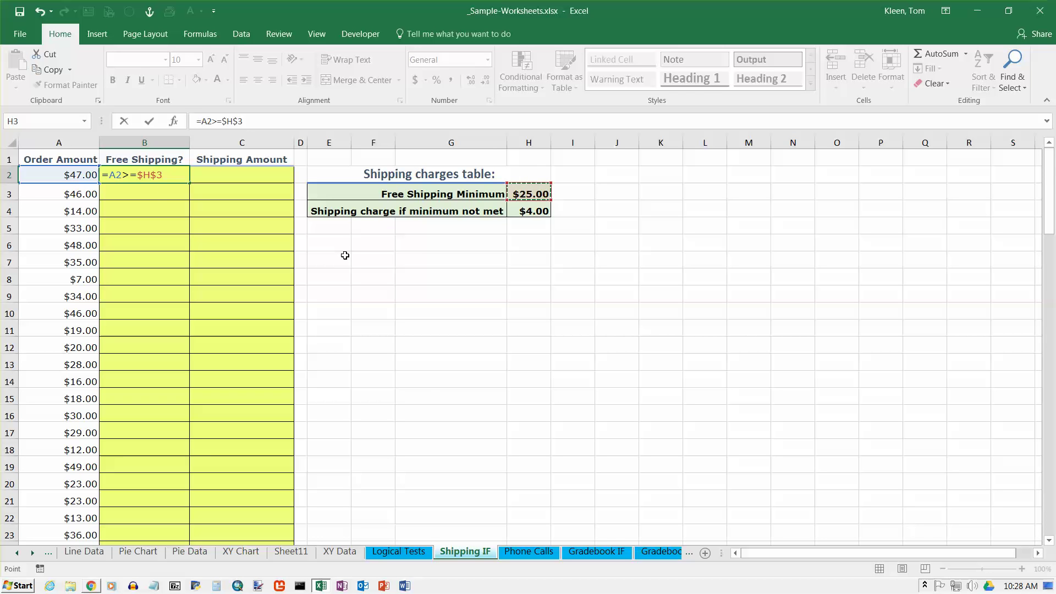
key("Return")
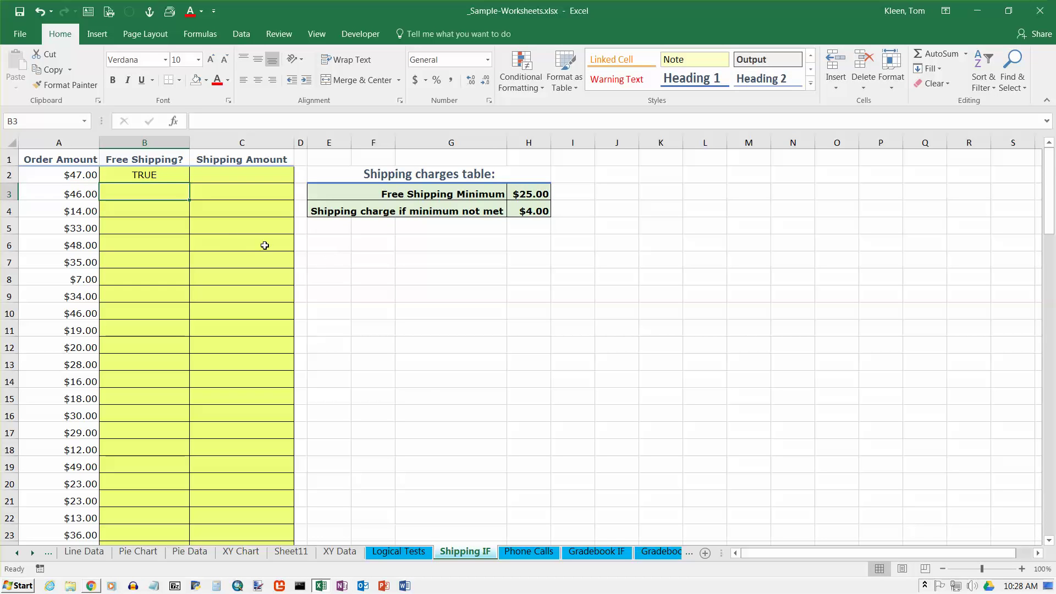
Step: Fill the Free Shipping? formula from B2 down through B22 and check the copied formula in B4
left_click(167, 179)
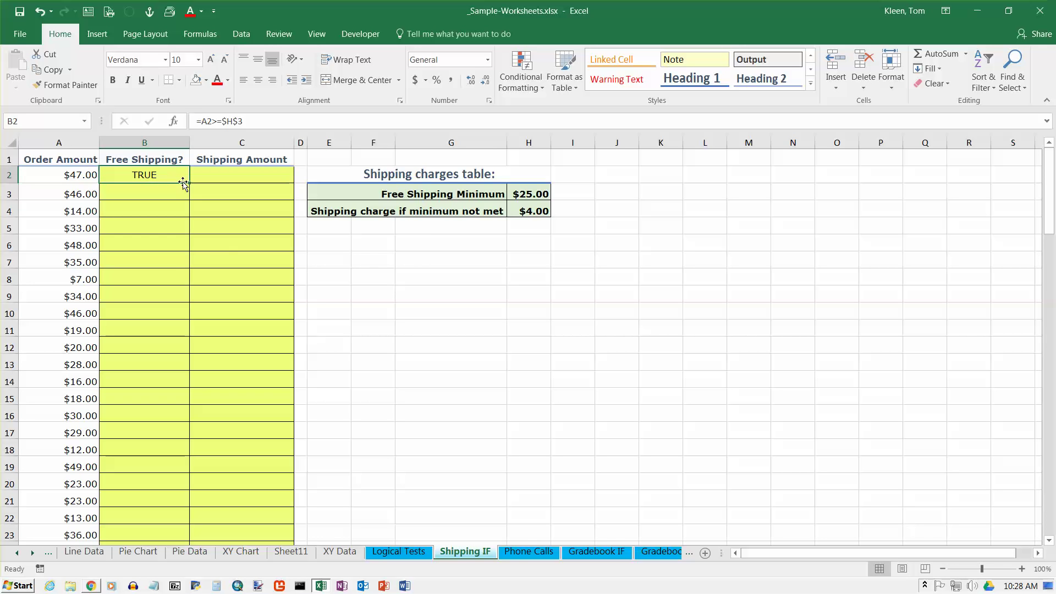
left_click_drag(191, 183, 172, 517)
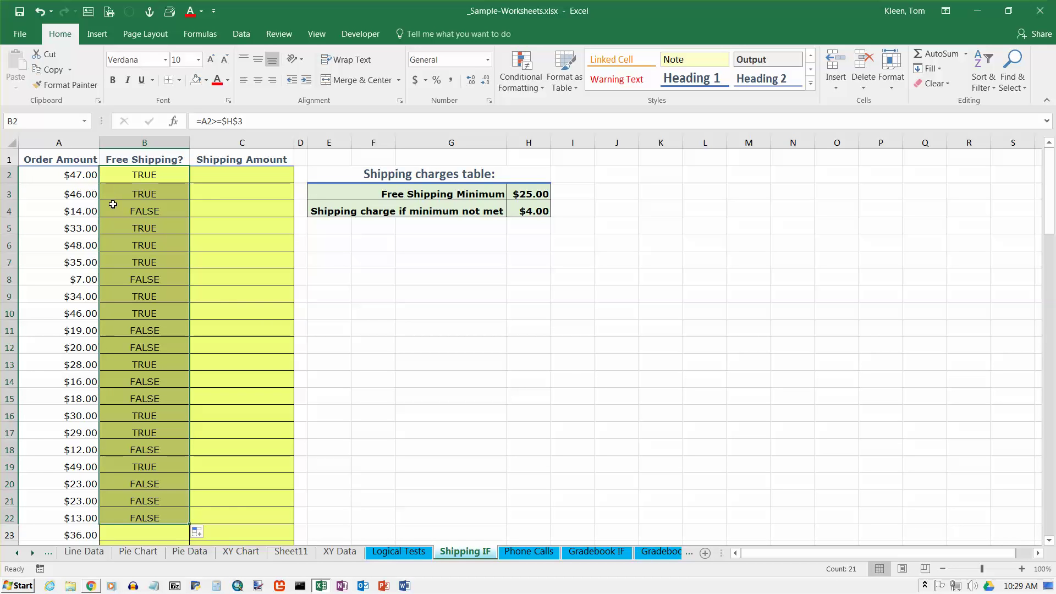
left_click(142, 216)
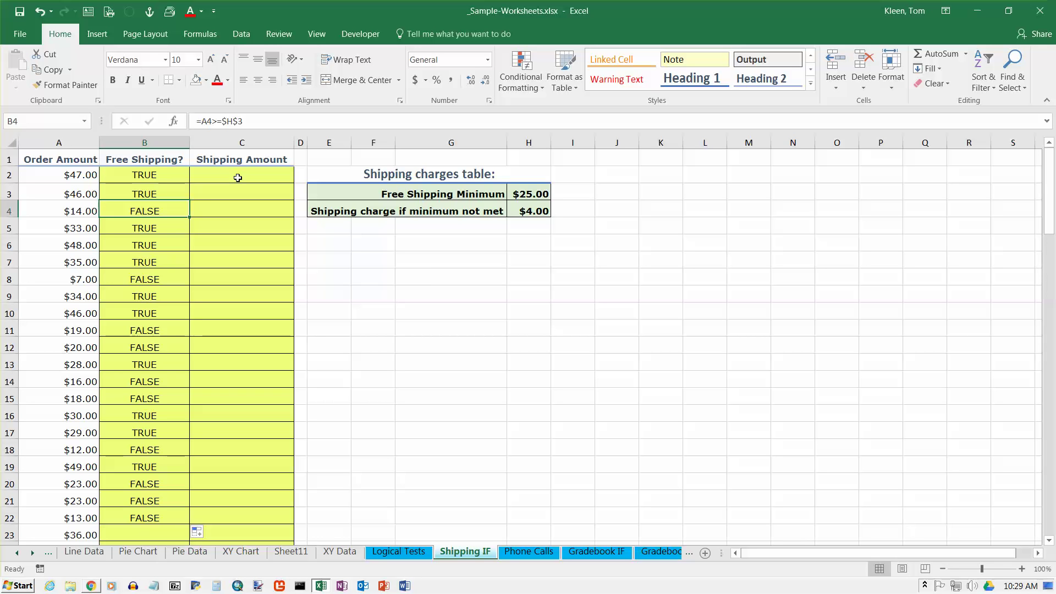
left_click(152, 177)
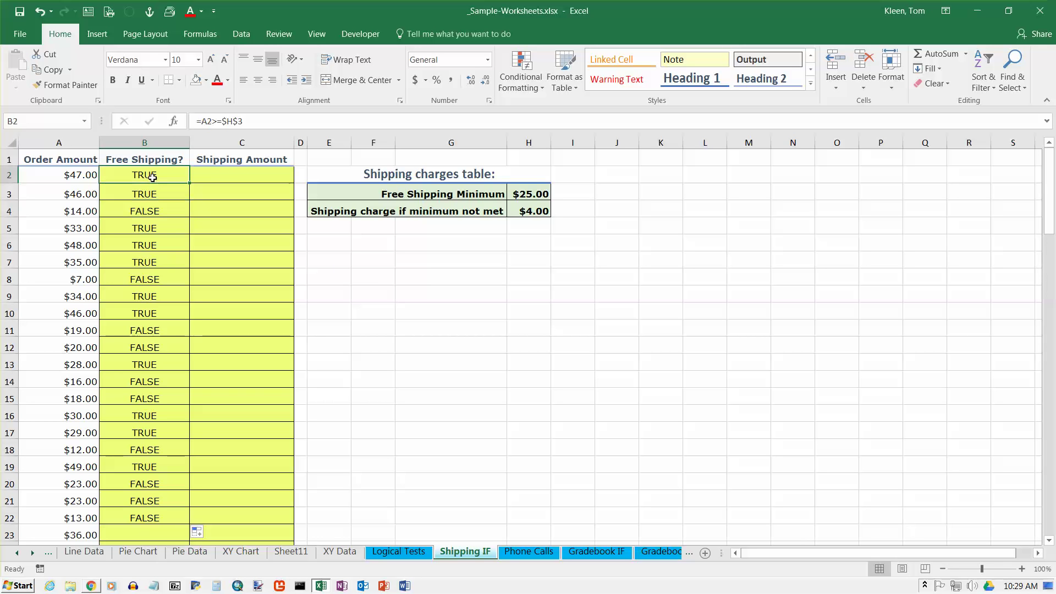
Step: Insert the logical function IF in C2 with B2 as its logical test
left_click(239, 176)
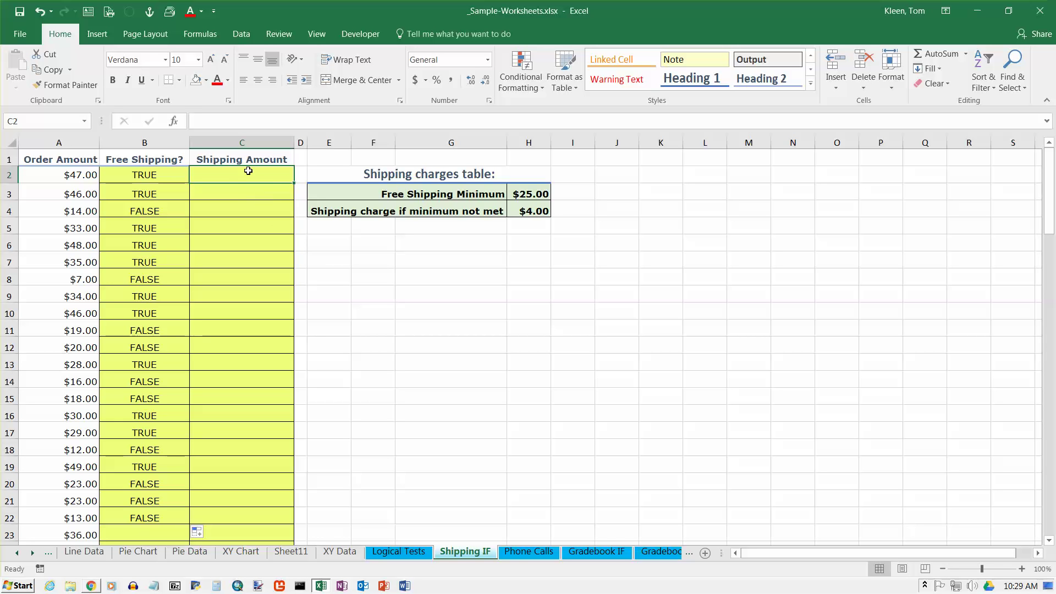
left_click(202, 35)
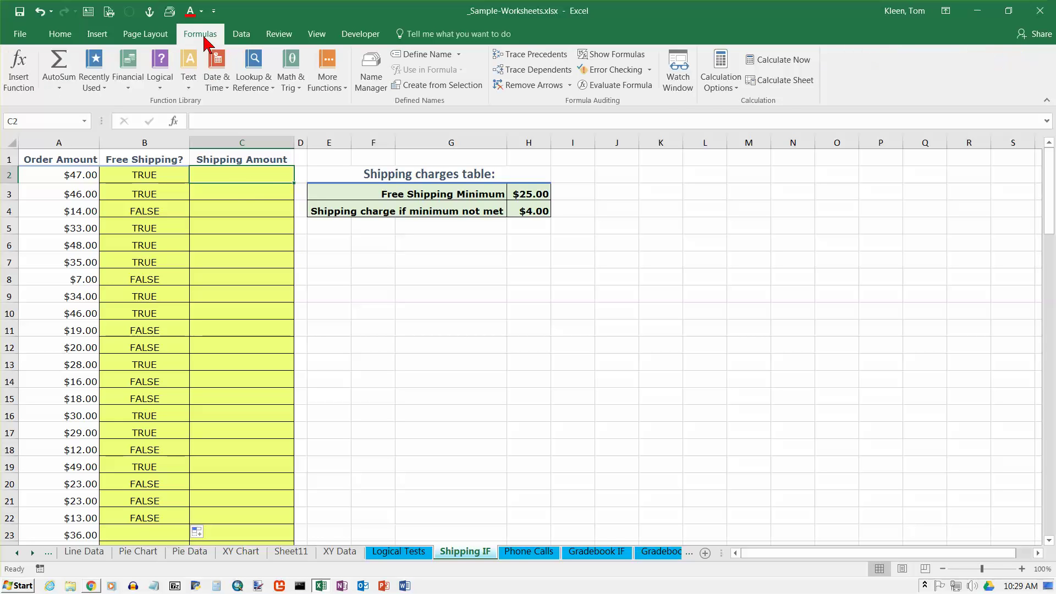
left_click(164, 91)
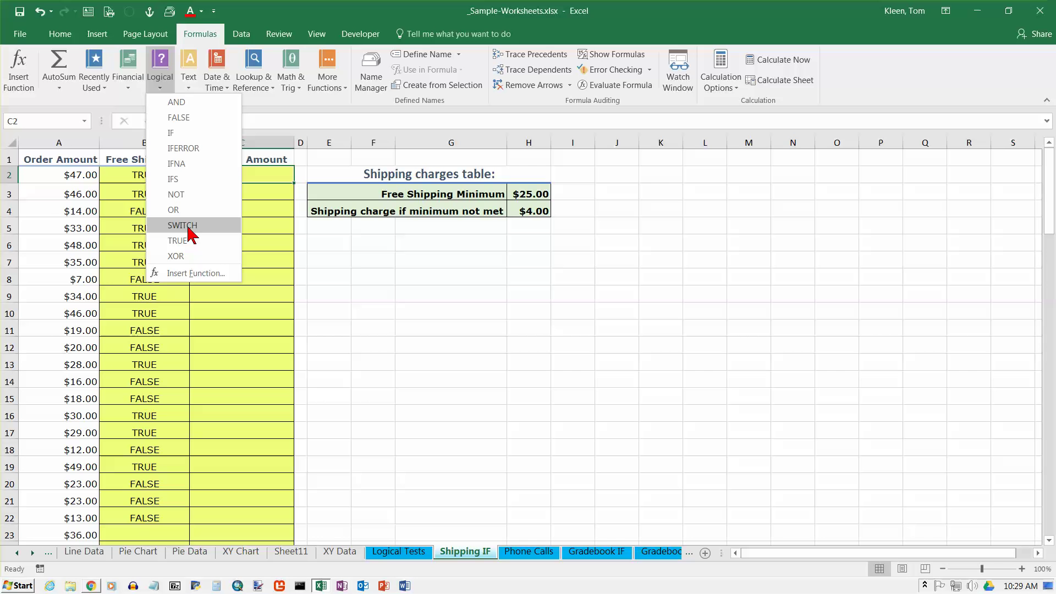
left_click(182, 134)
left_click_drag(490, 101, 348, 212)
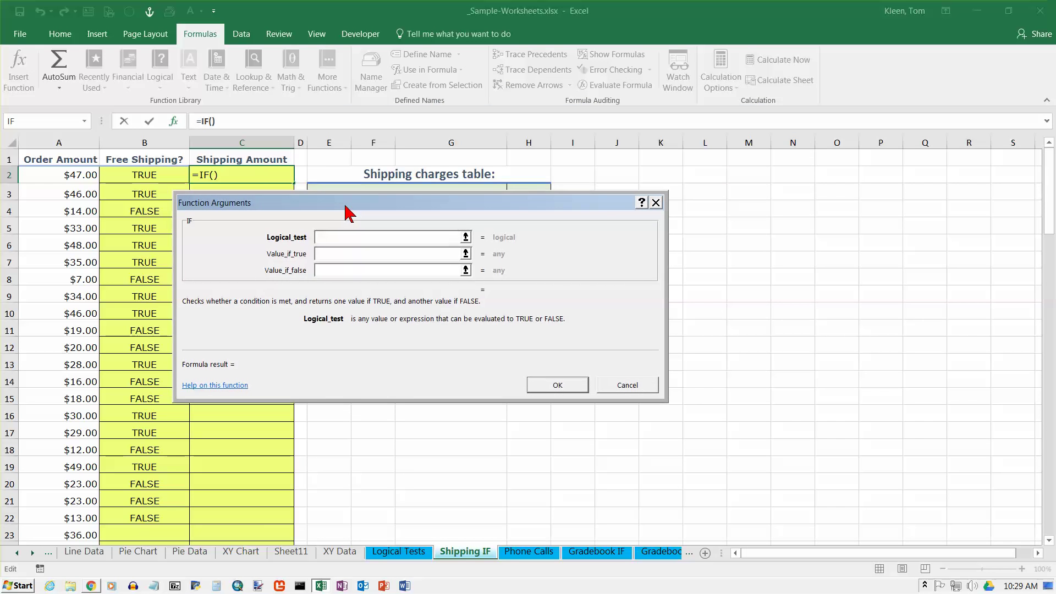
left_click_drag(341, 212, 468, 226)
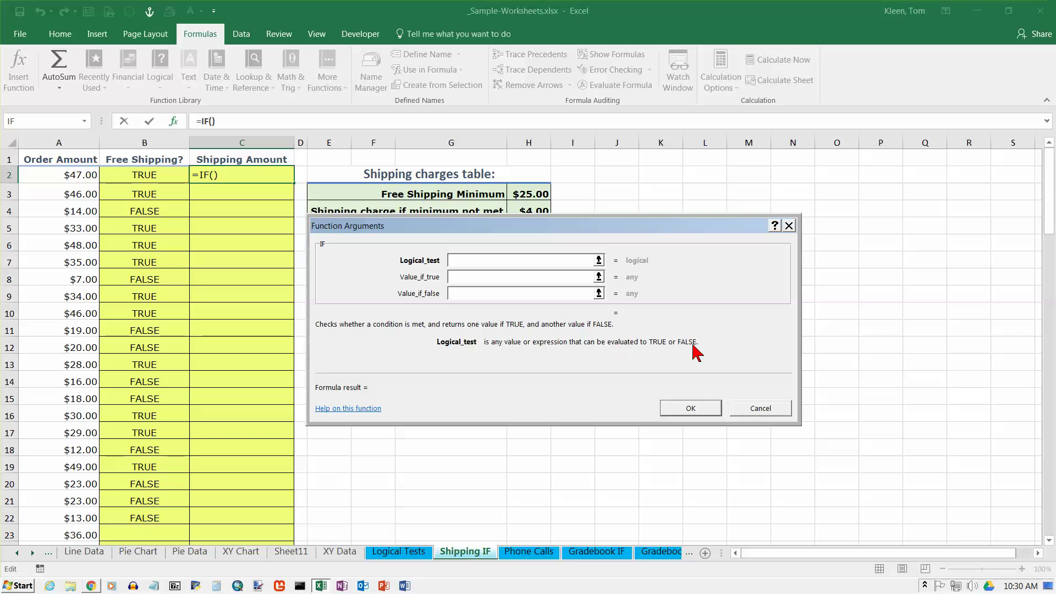
left_click(150, 174)
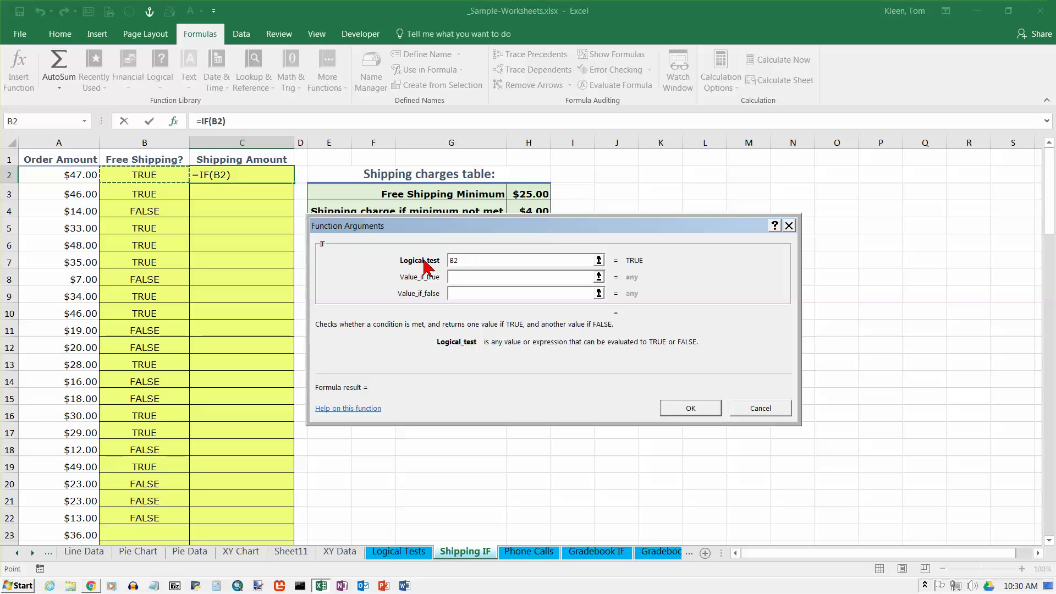
Step: Complete the IF function in C2 with 0 as the value if true and $H$4 as the value if false
left_click_drag(498, 233, 503, 238)
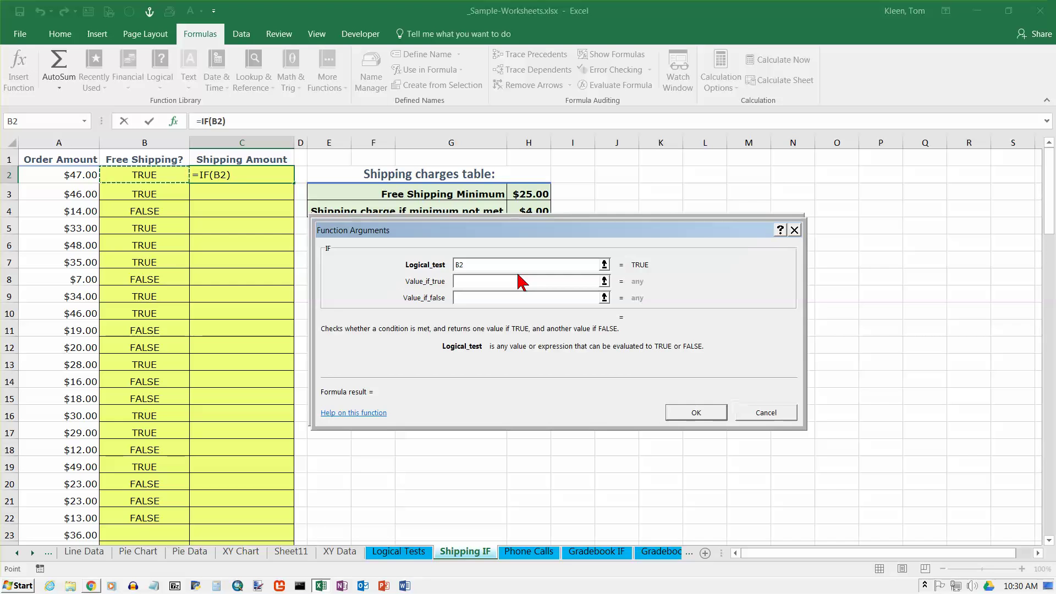
left_click(502, 327)
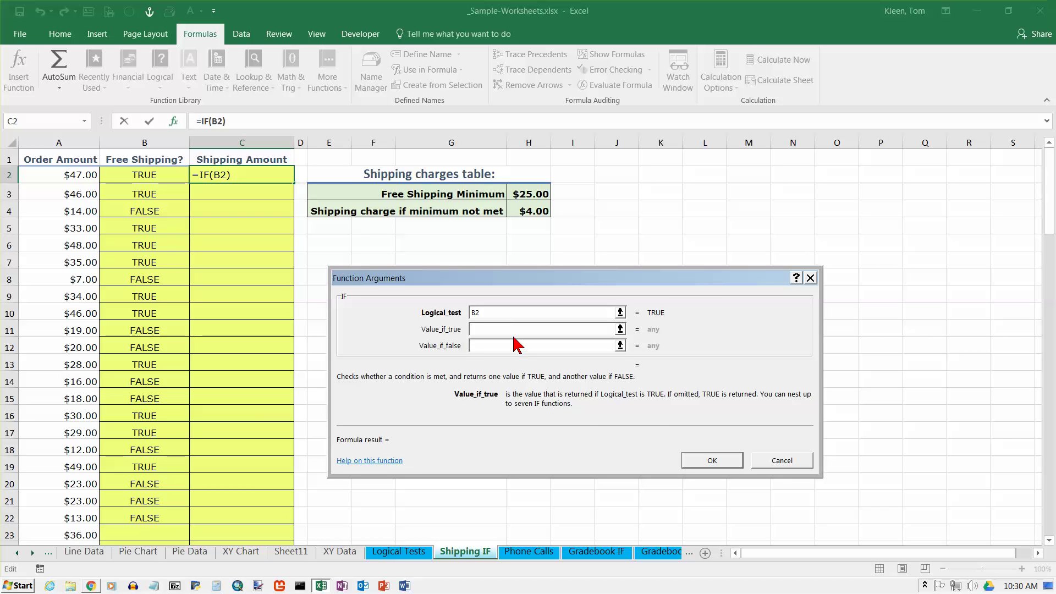
type("0")
key("Tab")
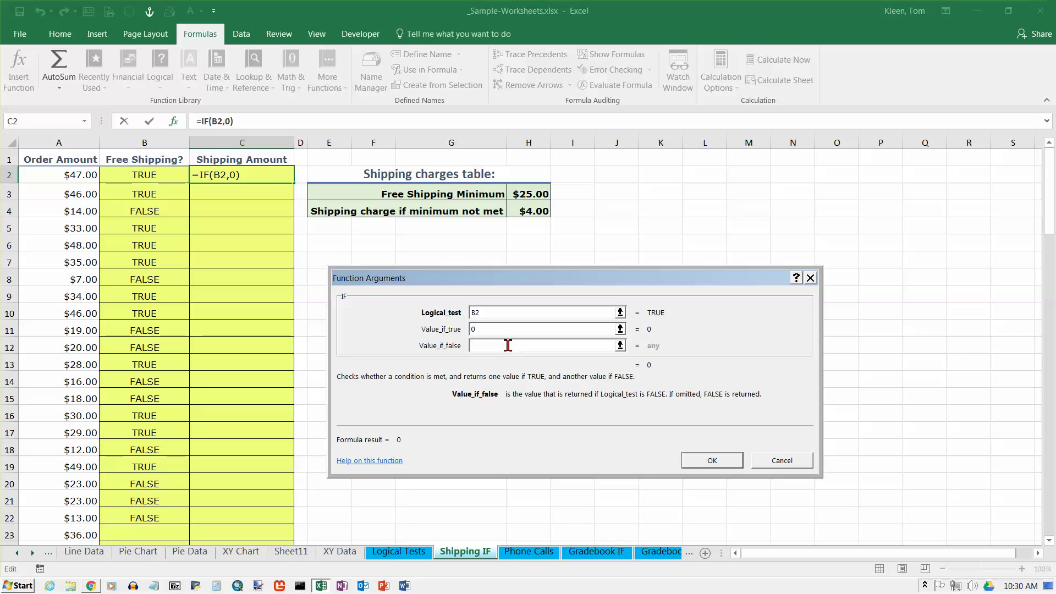
type("H4")
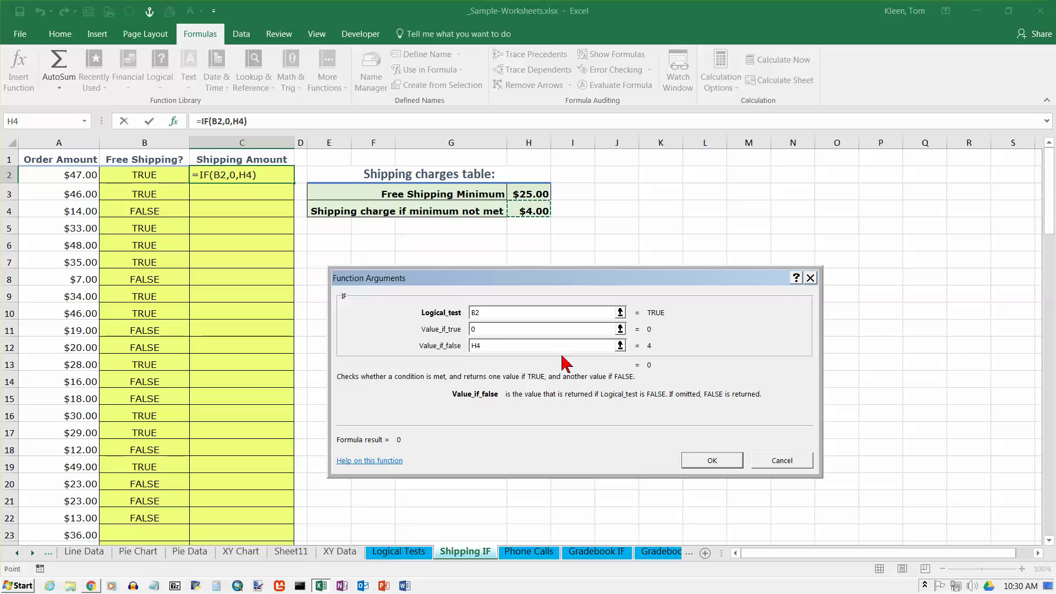
key("F4")
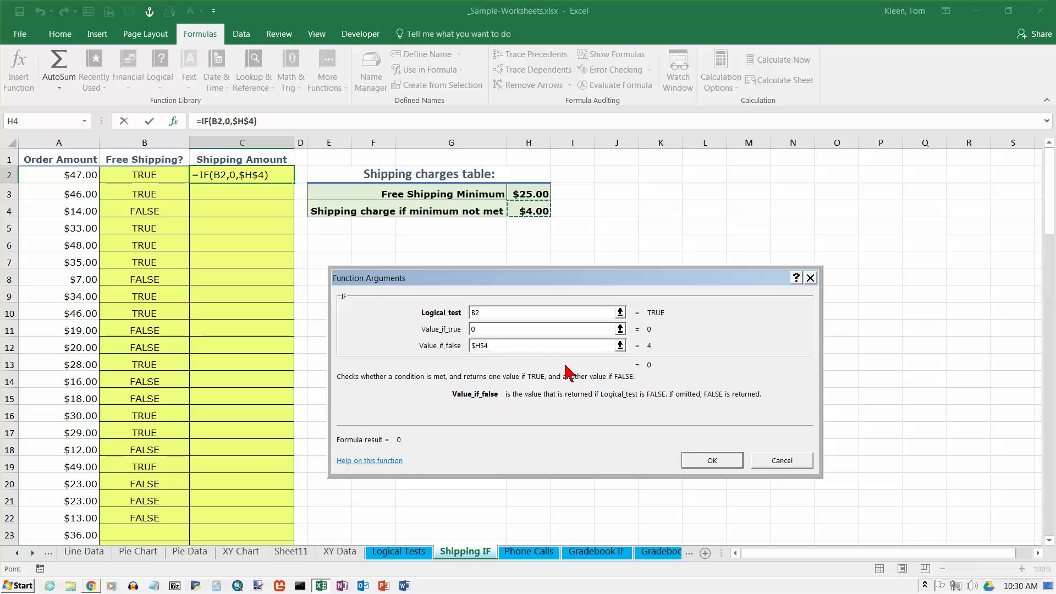
left_click(709, 464)
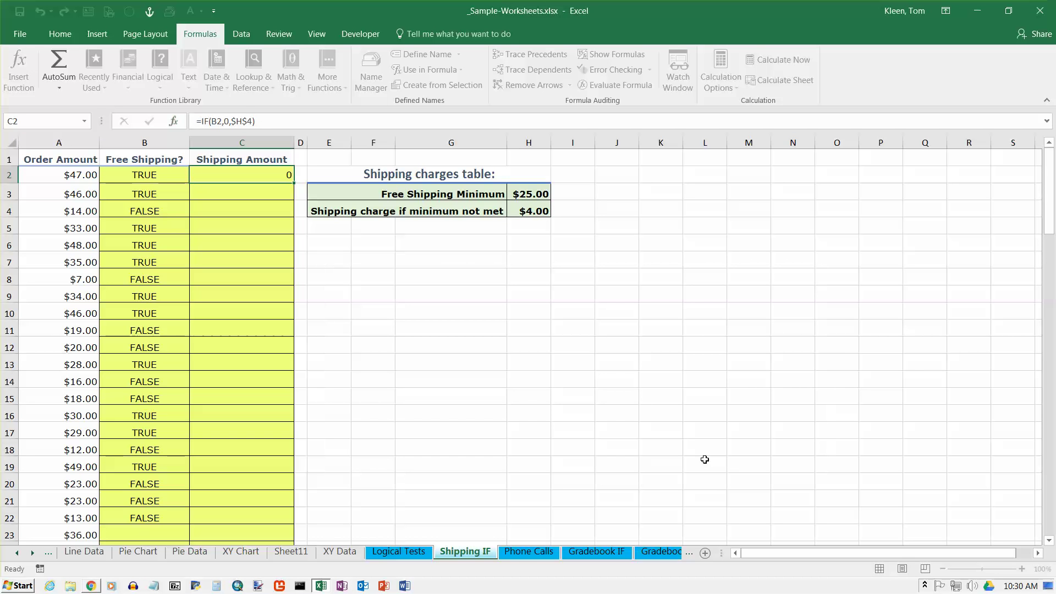
Step: Fill the Shipping Amount formula from C2 down through C22 and apply the Accounting number format to the range
left_click_drag(286, 239, 293, 524)
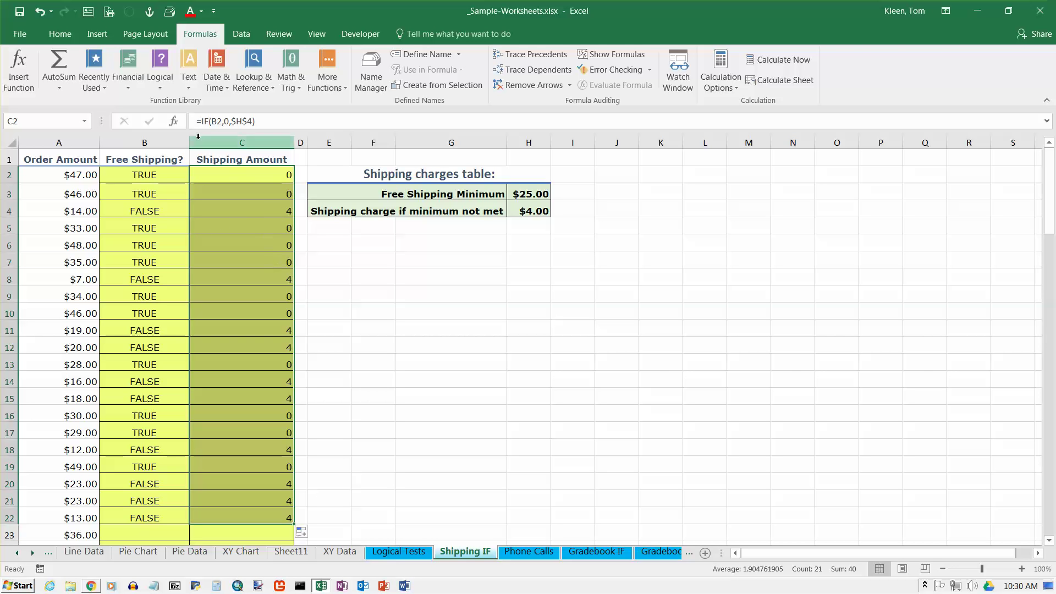
left_click(66, 35)
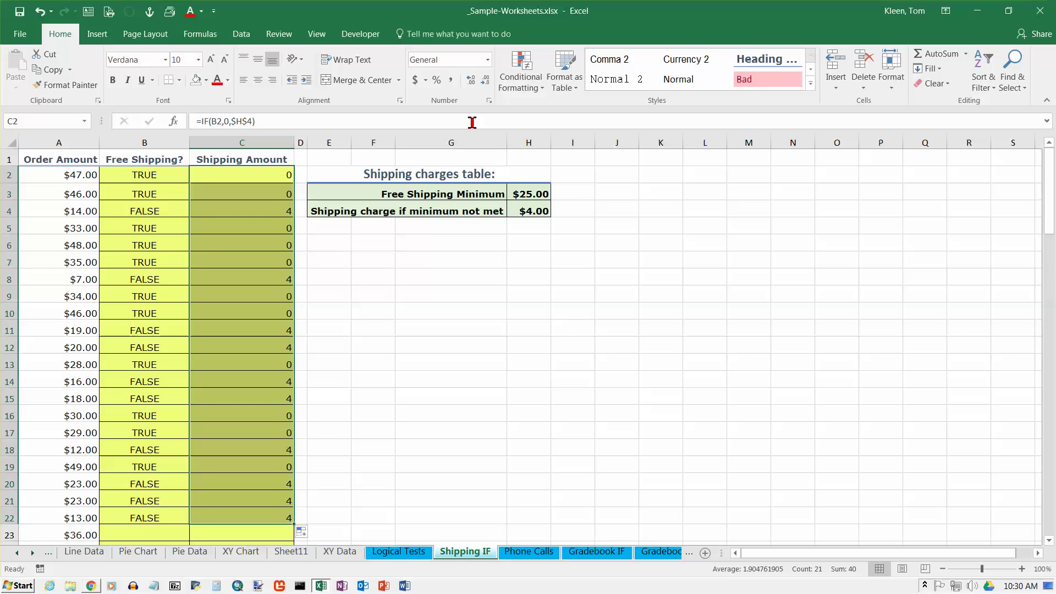
left_click(415, 80)
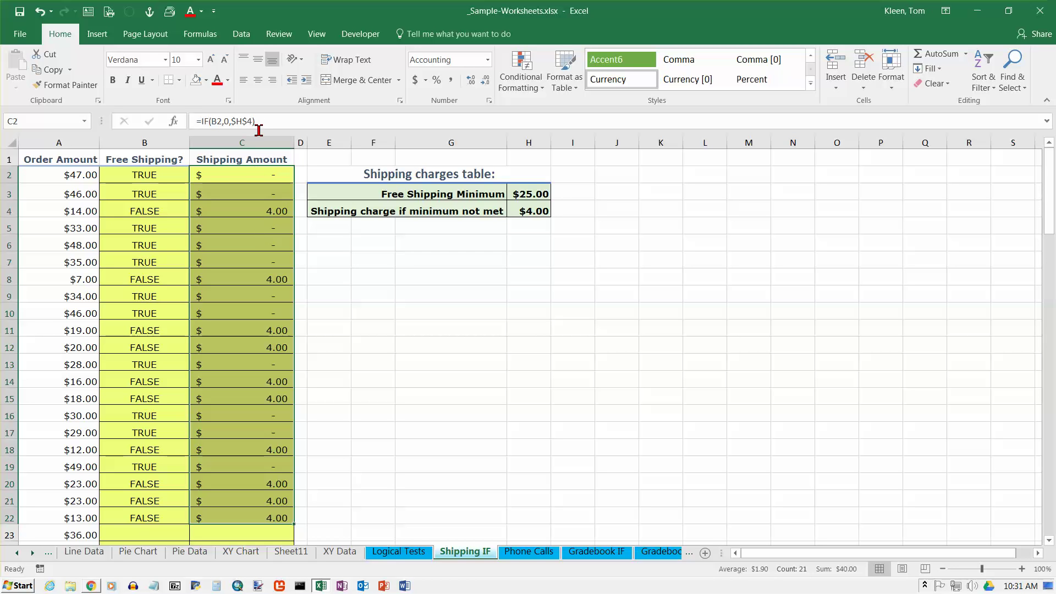
Step: Replace the contents of C2 by writing the formula =IF(B2,0,$H$4) directly in the cell
left_click(264, 178)
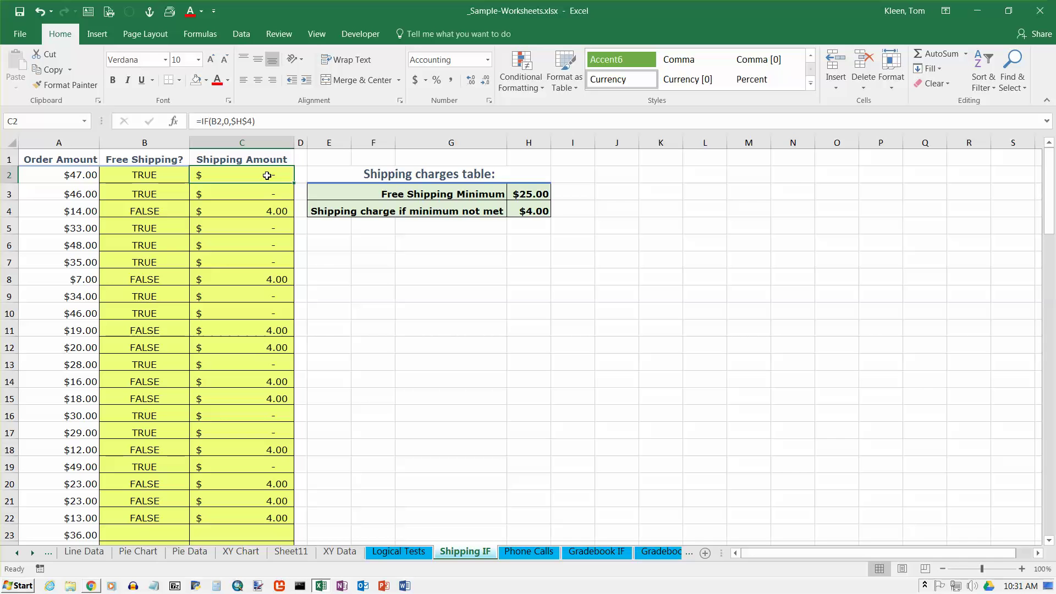
key("Delete")
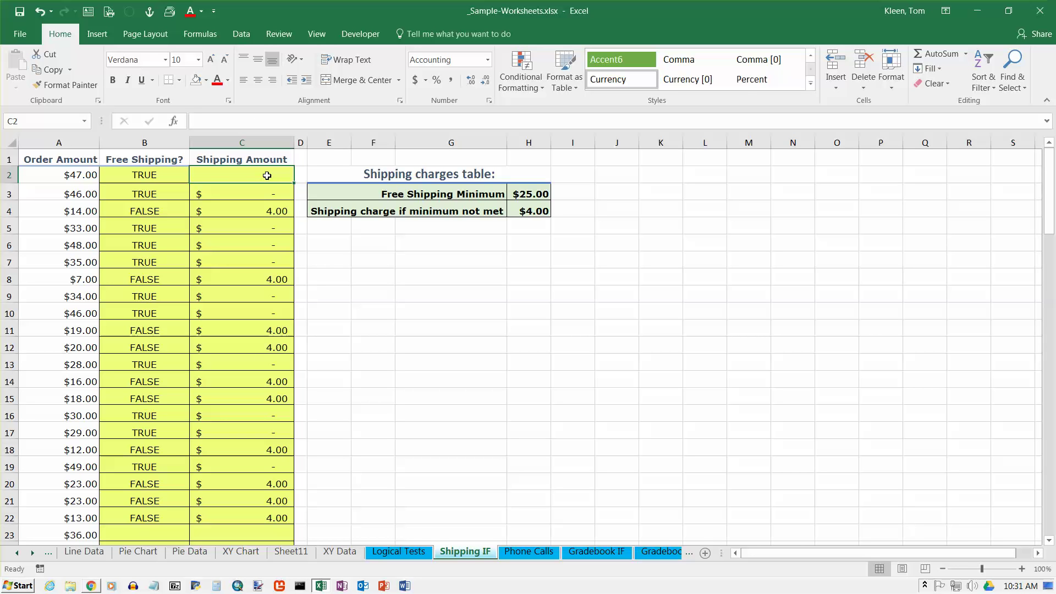
type("=")
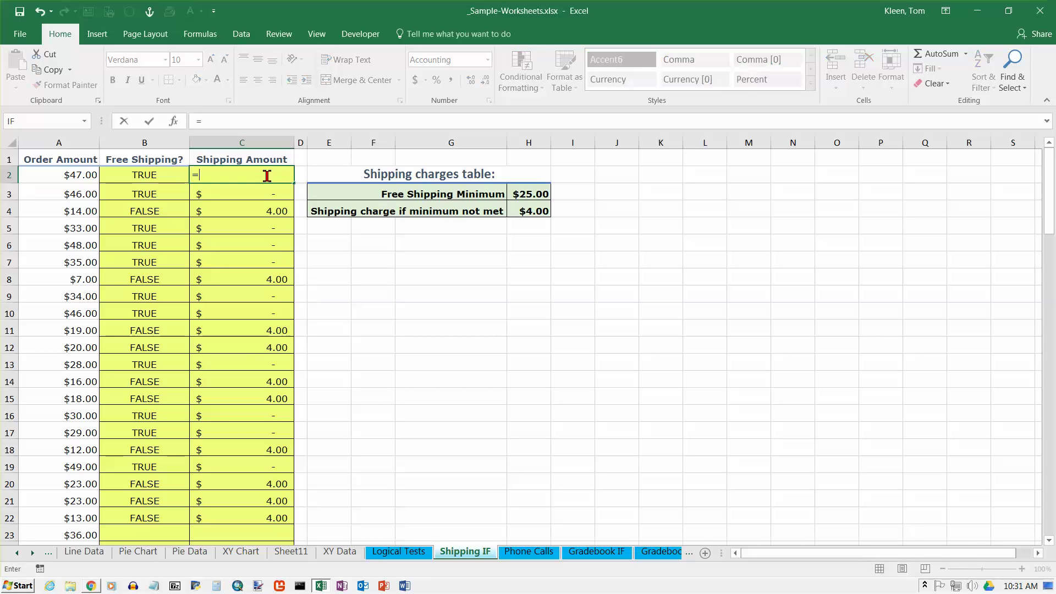
type("if(")
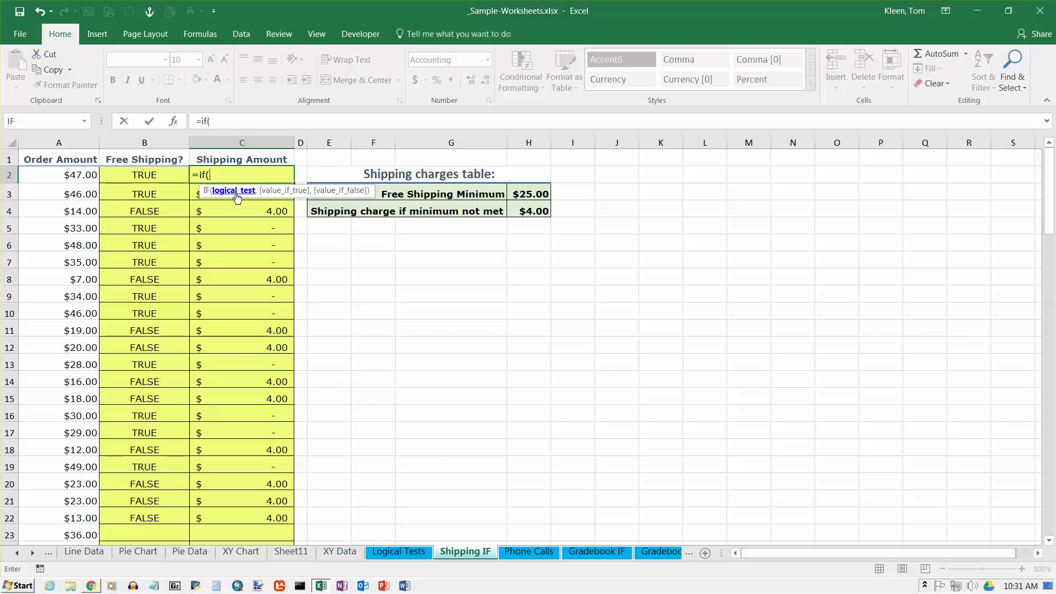
left_click(148, 175)
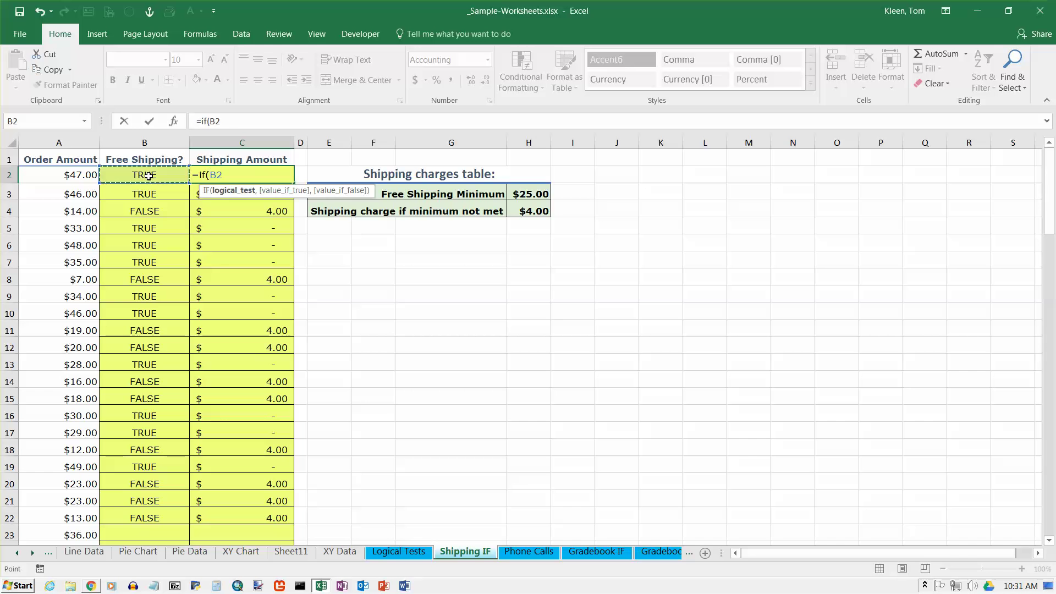
type(",0,")
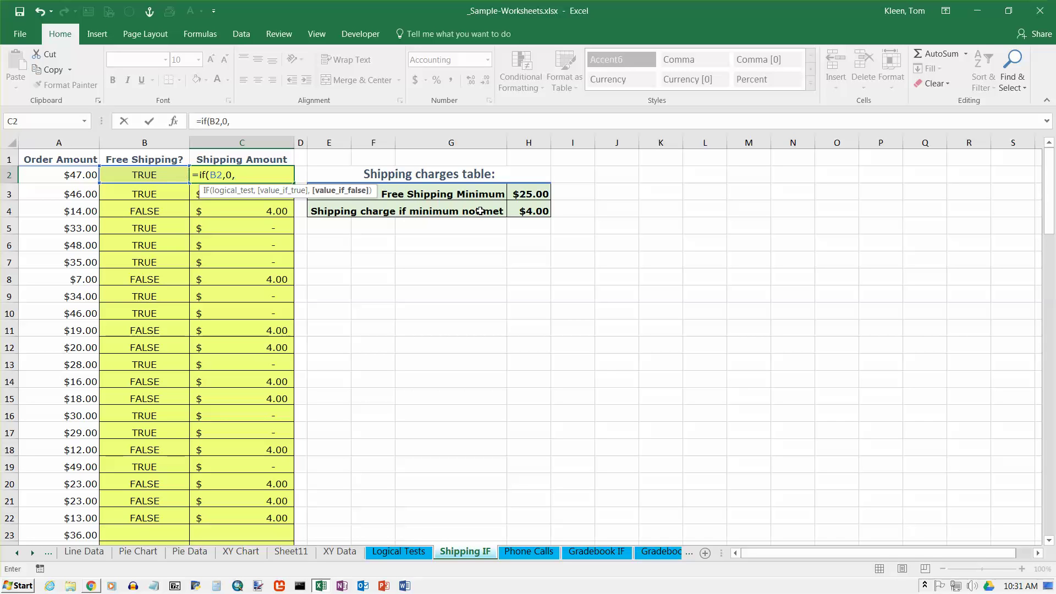
left_click(529, 211)
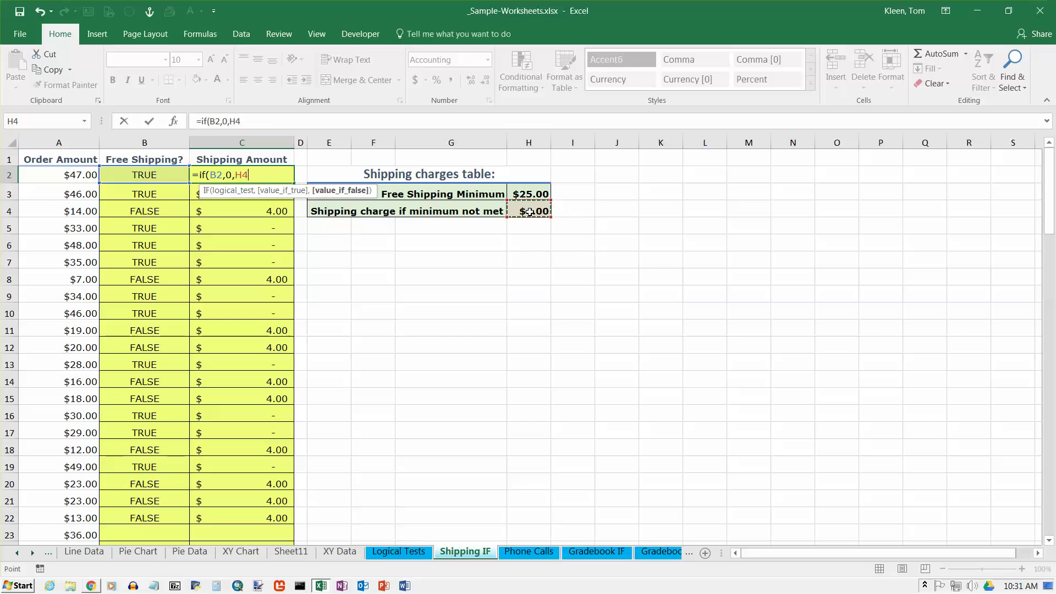
key("F4")
type(")")
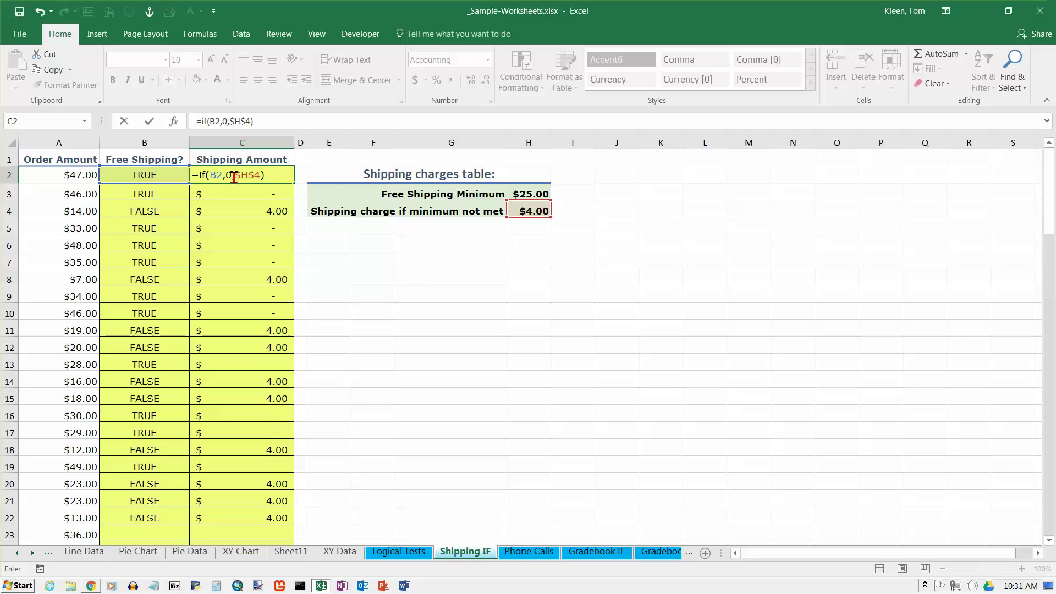
key("Return")
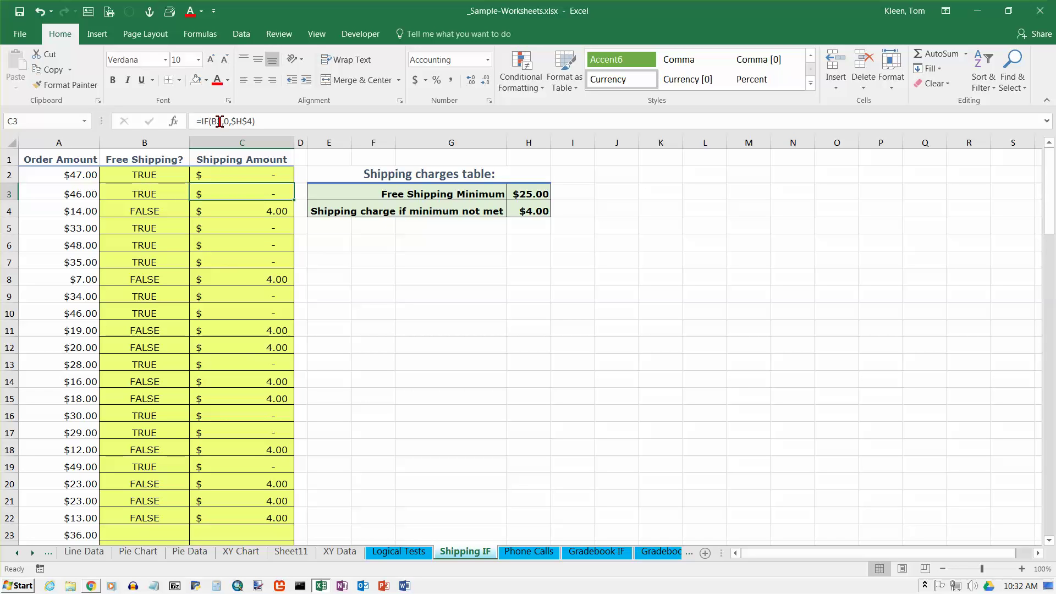
Step: Edit the IF function's arguments in C2, replacing its logical test with A2>=$H$3
left_click(241, 176)
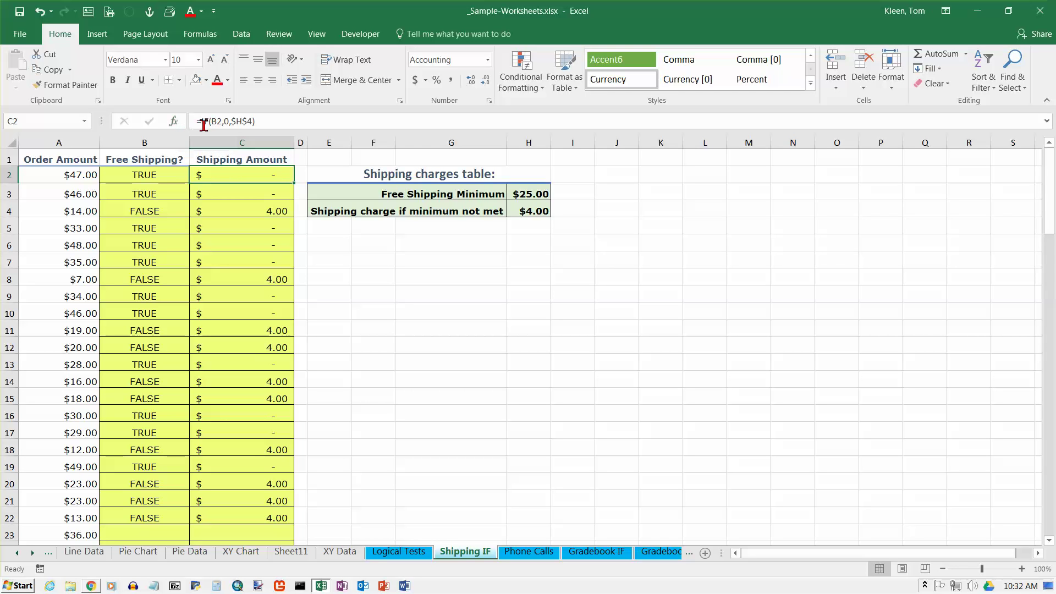
left_click(175, 126)
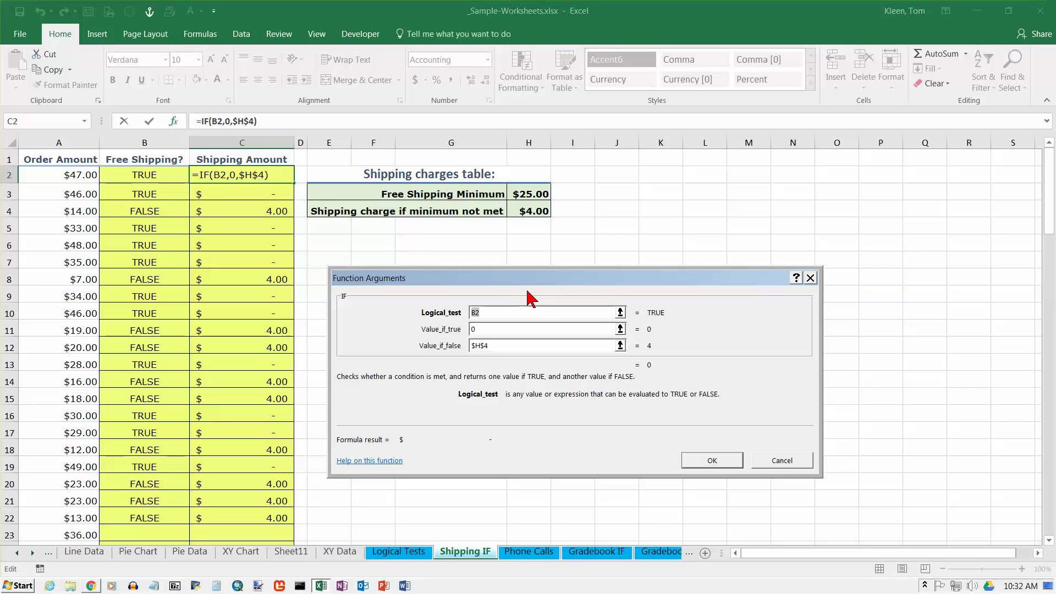
left_click_drag(545, 276, 586, 168)
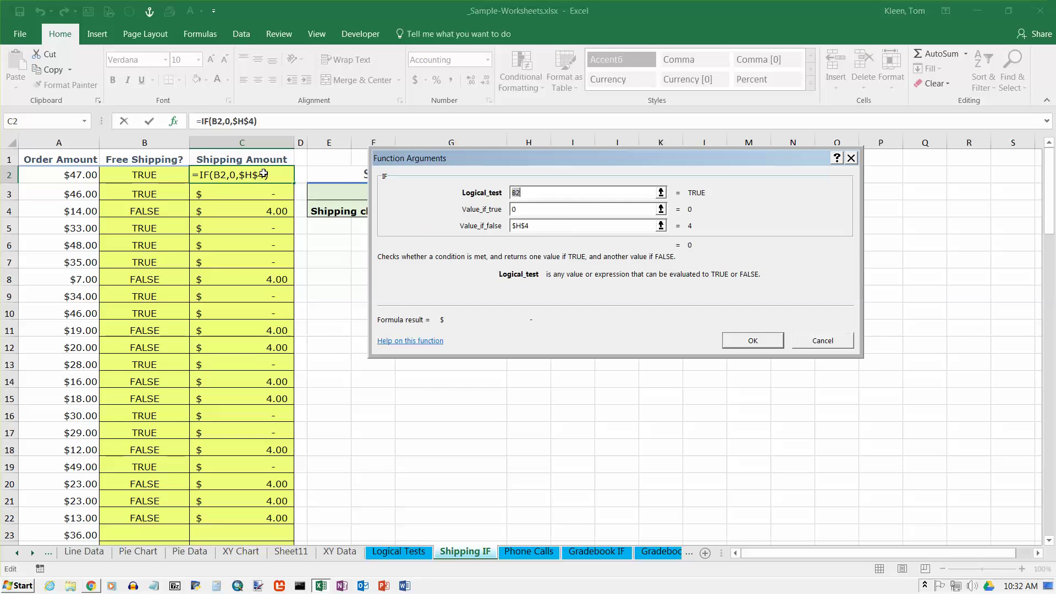
left_click(542, 193)
key("BackSpace")
key("BackSpace")
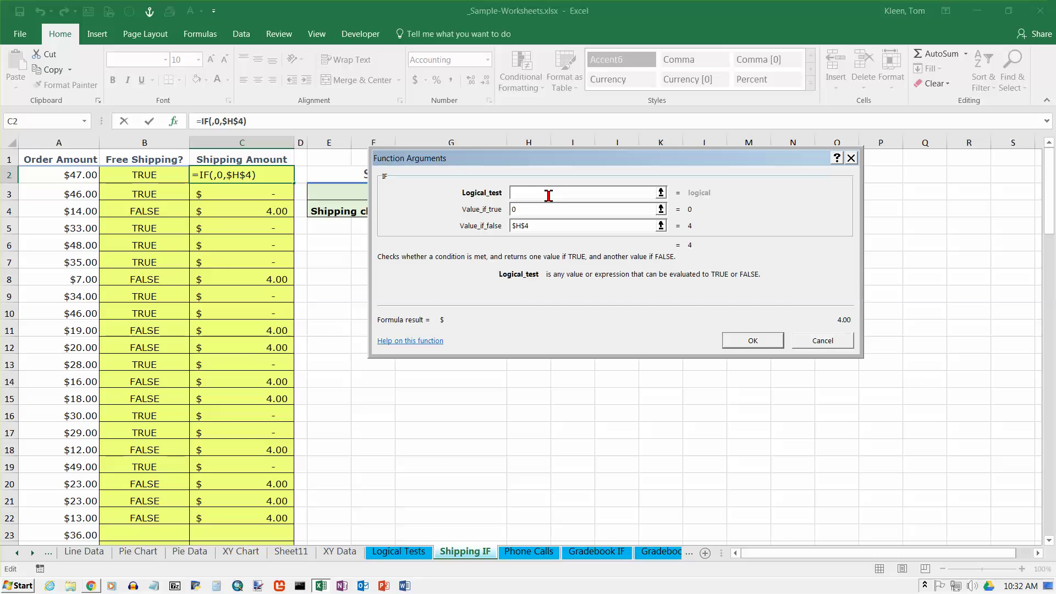
left_click_drag(559, 165, 560, 180)
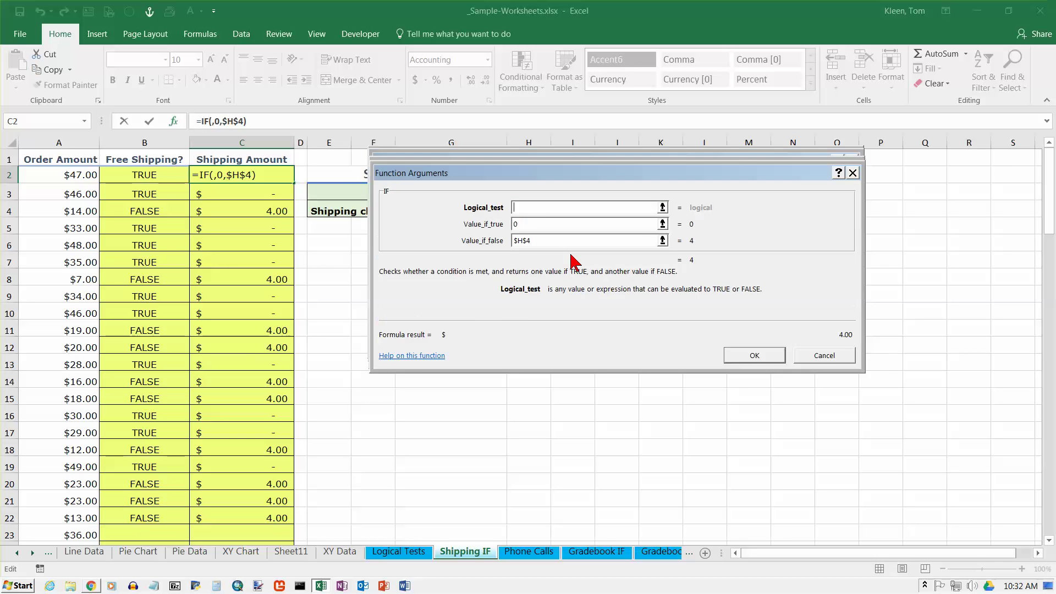
left_click_drag(572, 261, 575, 279)
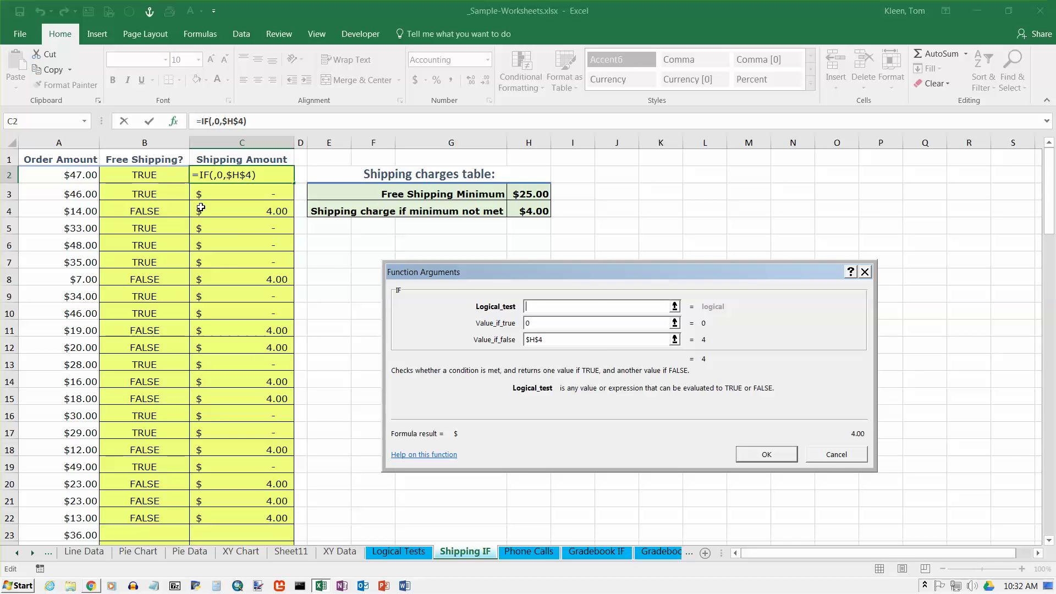
type("a2>")
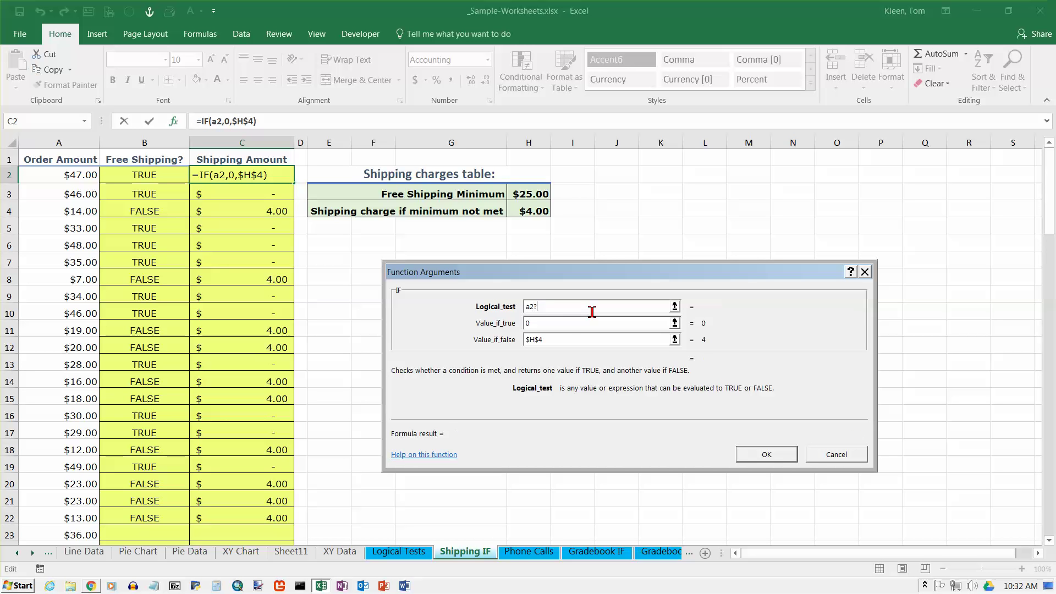
type("=")
left_click(531, 192)
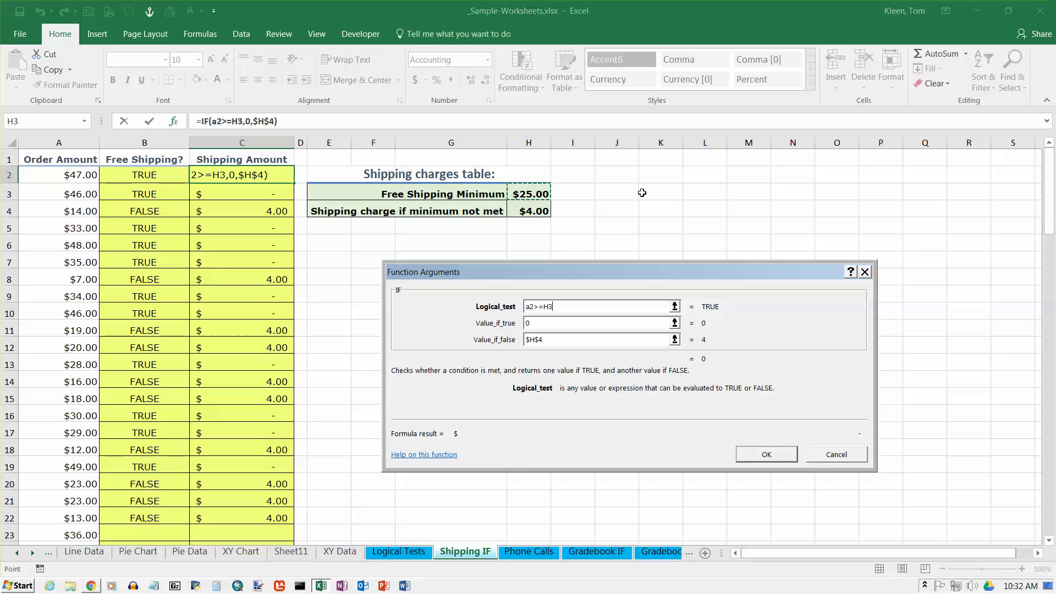
key("F4")
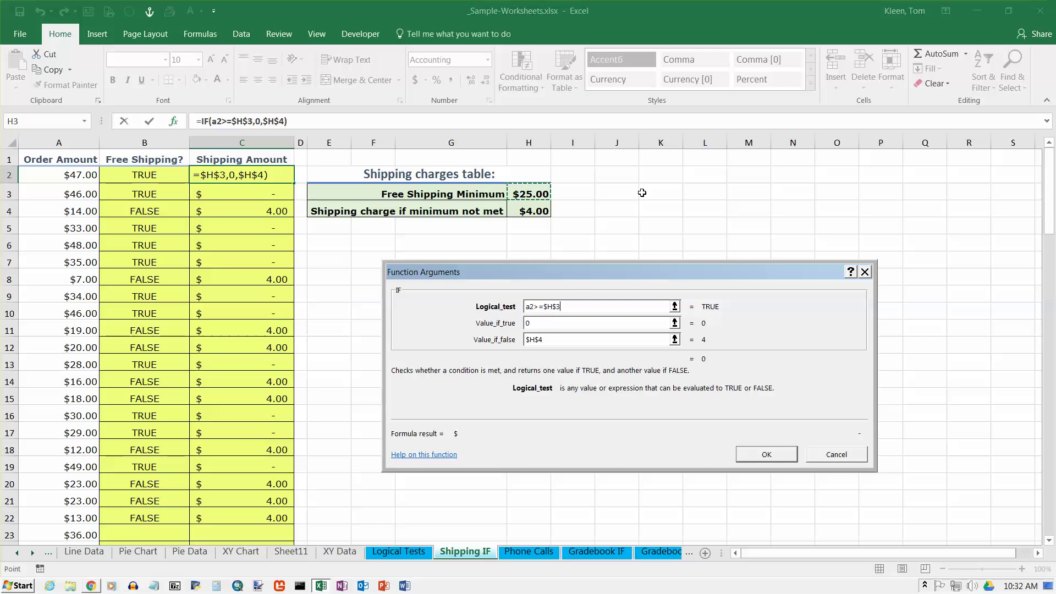
key("Return")
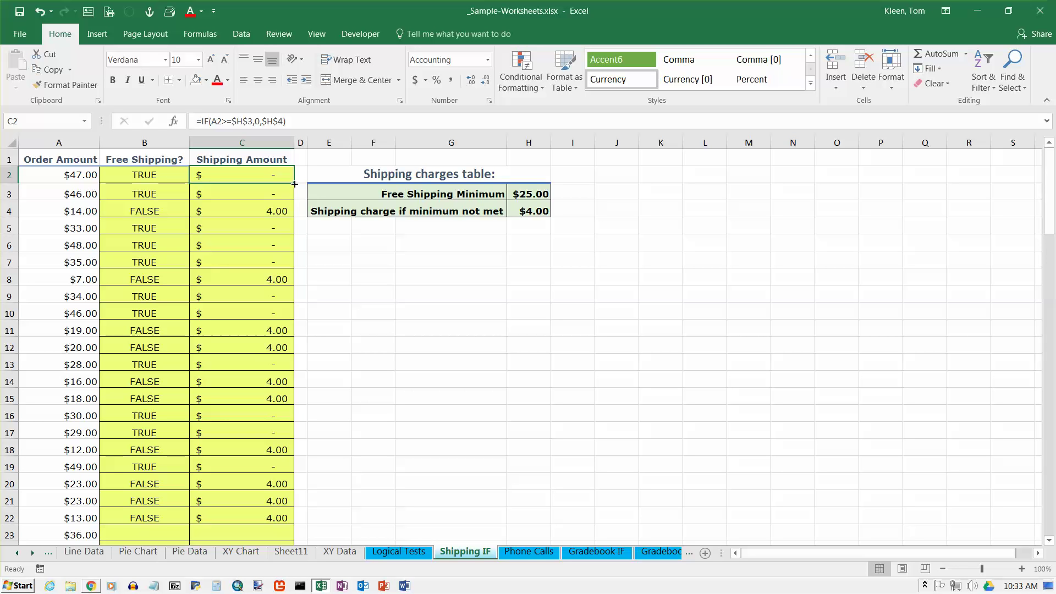
Step: Fill the revised Shipping Amount formula from C2 down through C22 and compare the formulas in B2 and C2
left_click_drag(295, 184, 321, 519)
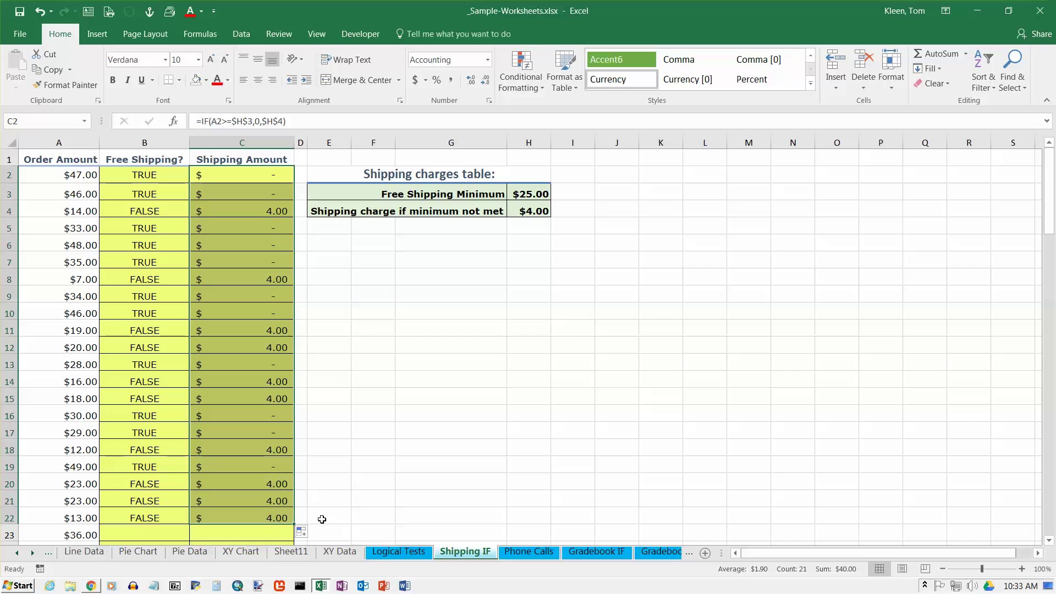
left_click(150, 176)
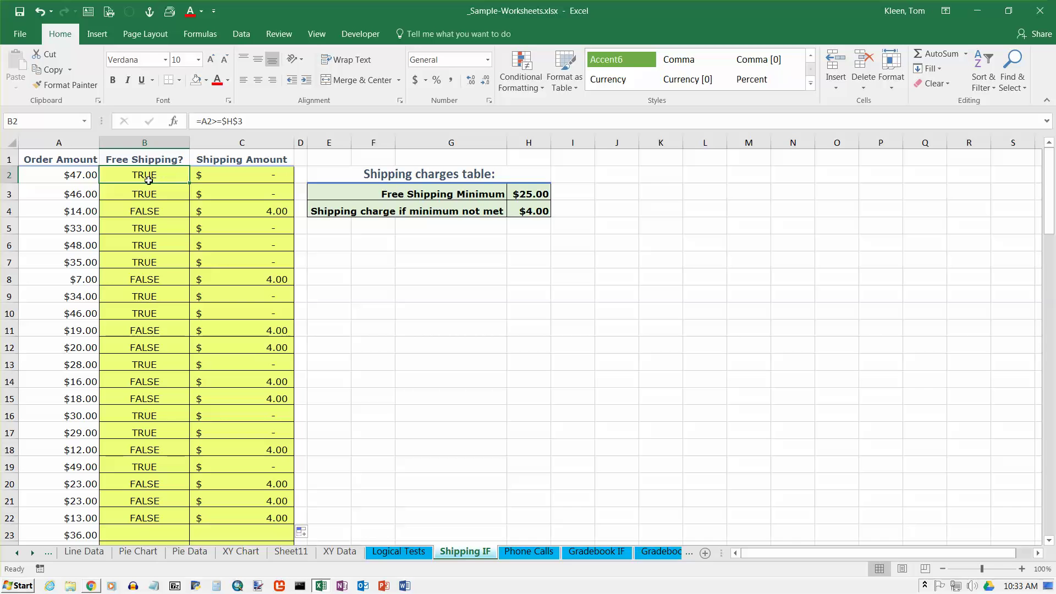
left_click(249, 178)
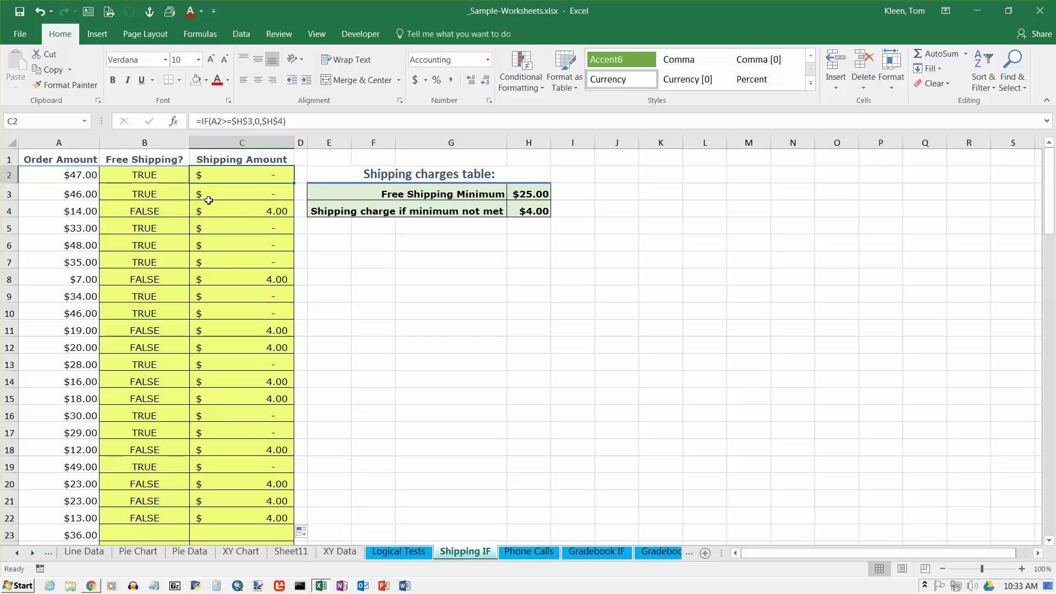
left_click(161, 177)
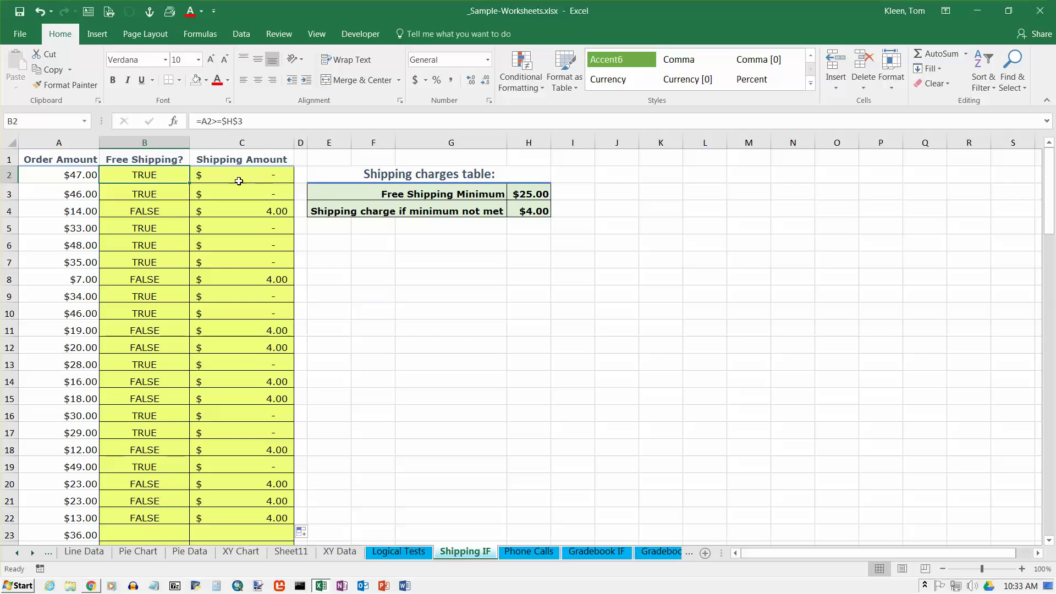
left_click(220, 175)
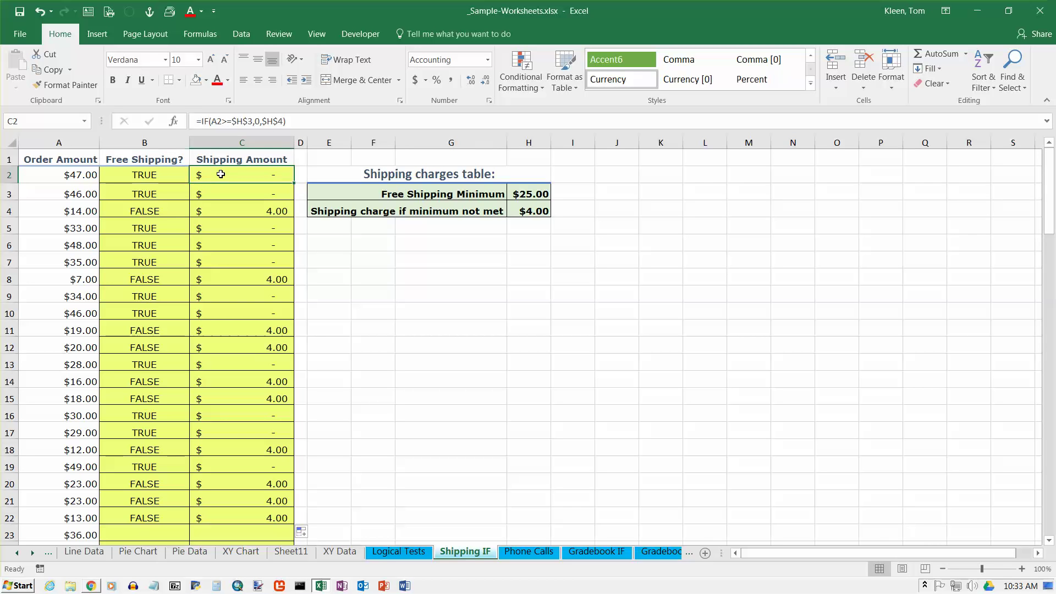